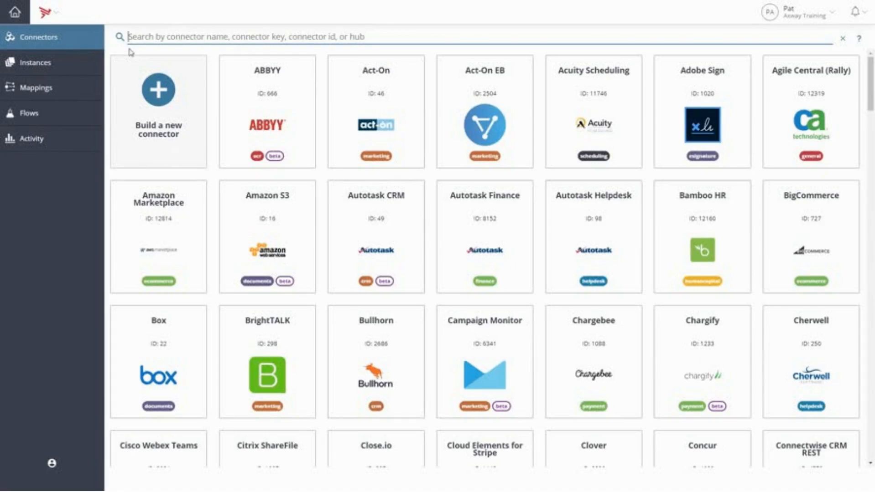
Search the connector catalog for "salesforce" and start authenticating the Salesforce Sales Cloud connector.
text(salesforce)
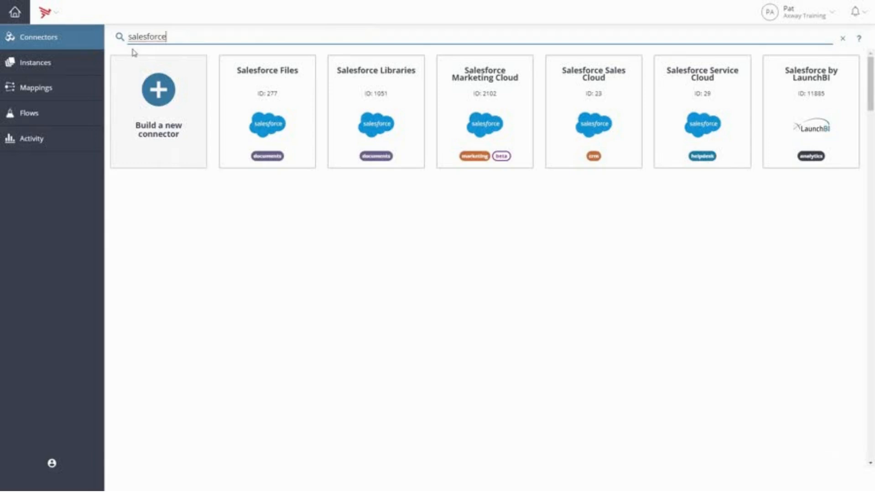
mouse_move(527, 57)
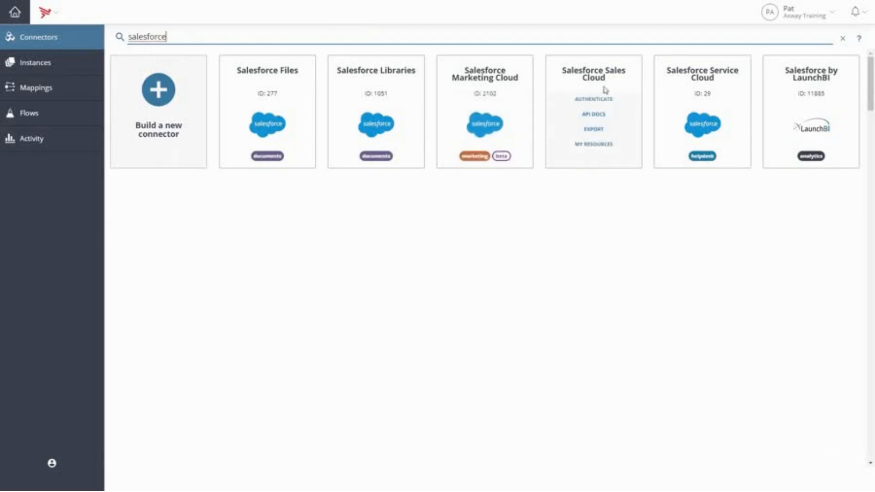
click(609, 102)
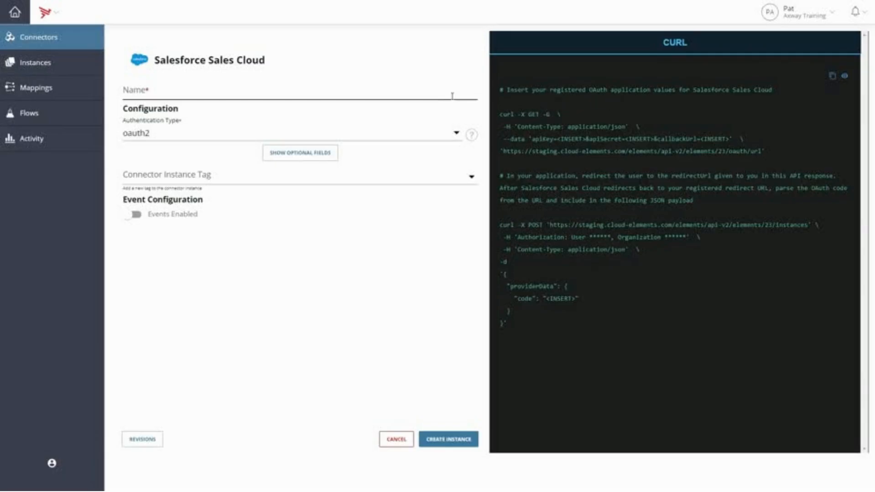
Name the Salesforce Sales Cloud connector instance "My corporate Salesforce account".
click(448, 95)
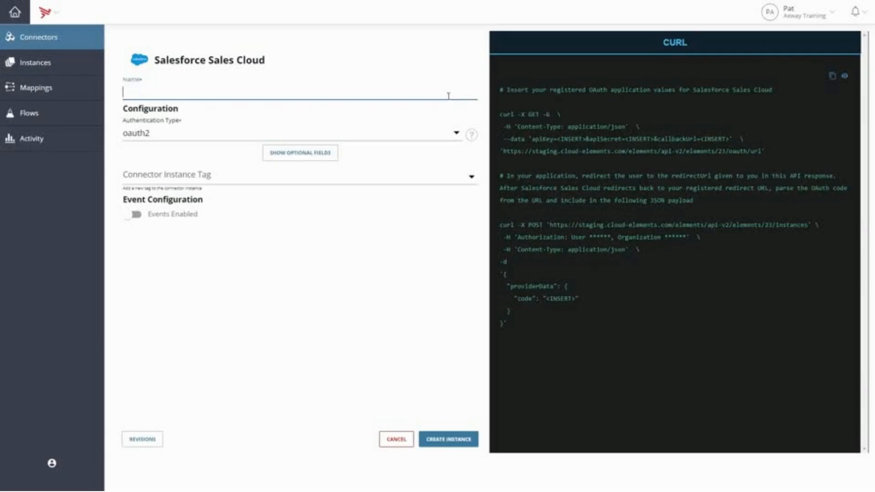
text(My corporate Sale)
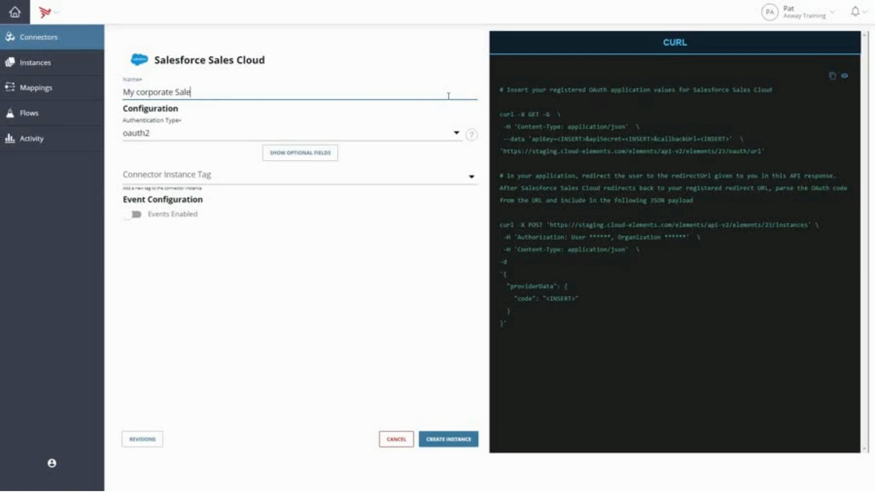
text(sforce account)
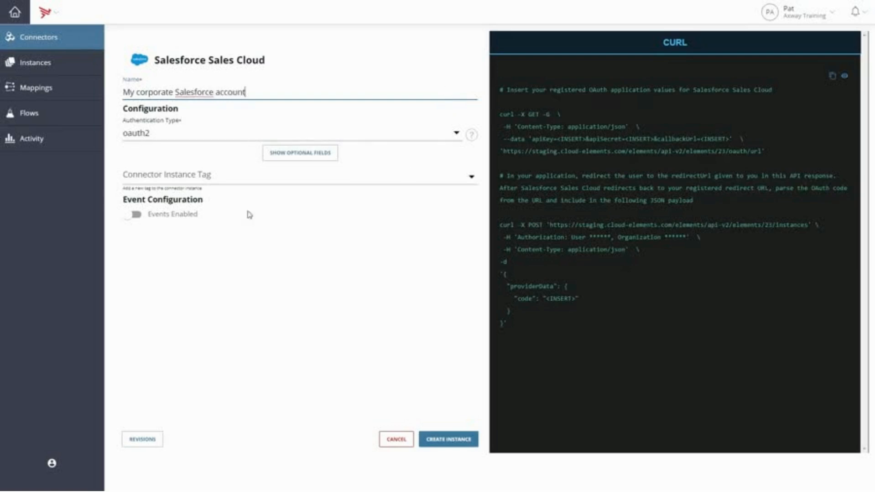
Enable events for the Salesforce instance with the polling event type and leads as the objects to monitor for changes.
click(137, 218)
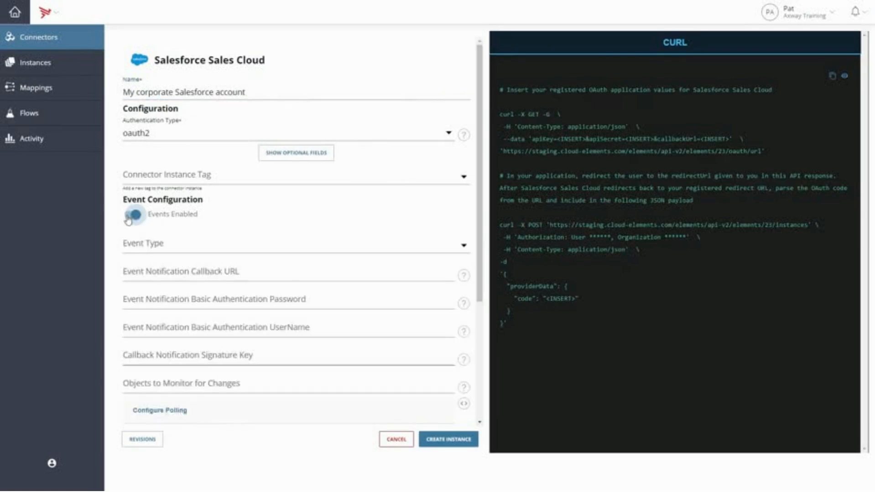
click(162, 246)
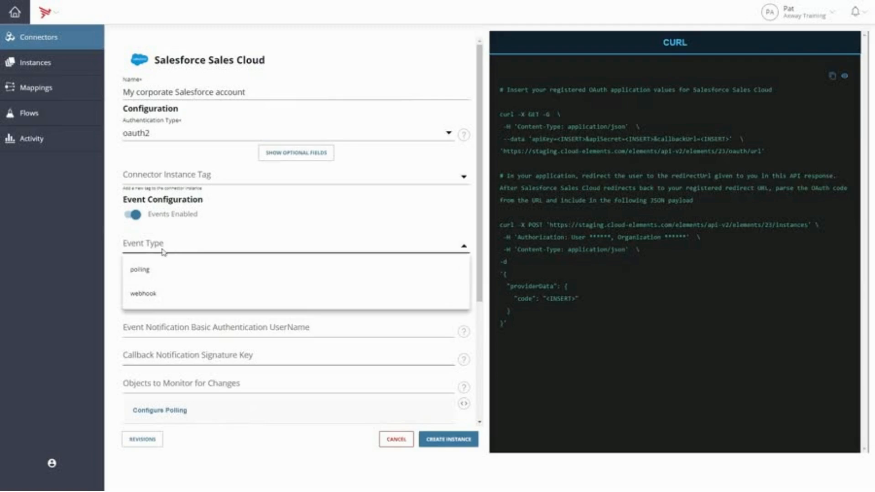
click(150, 281)
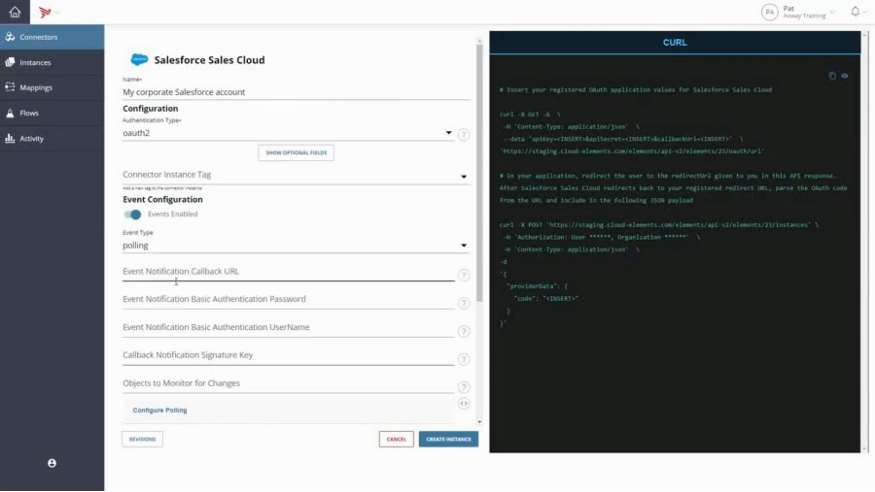
click(339, 384)
text(leads)
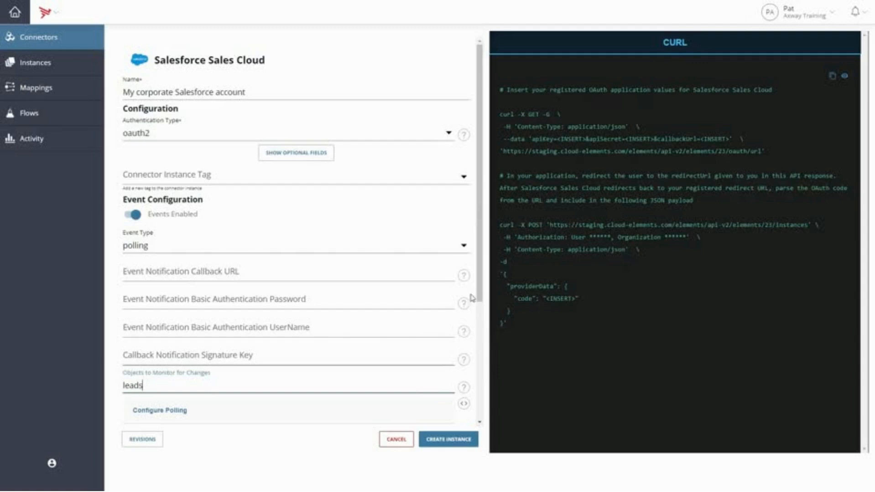
Create the Salesforce instance by logging in with the prefilled credentials and allowing access for Cloud Elements Staging.
drag(478, 288, 482, 408)
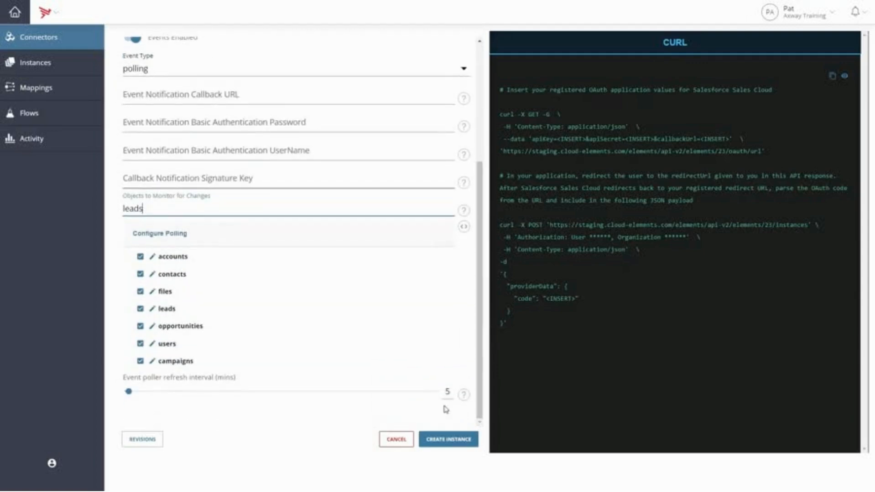
click(464, 448)
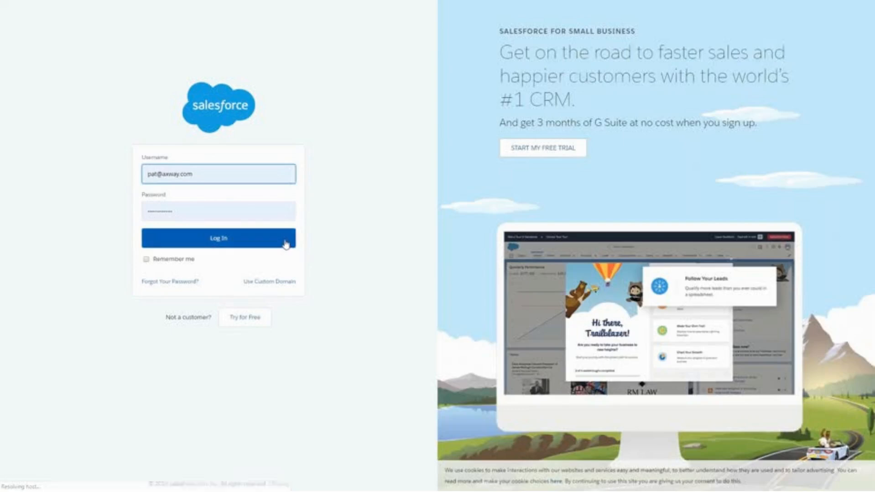
click(285, 245)
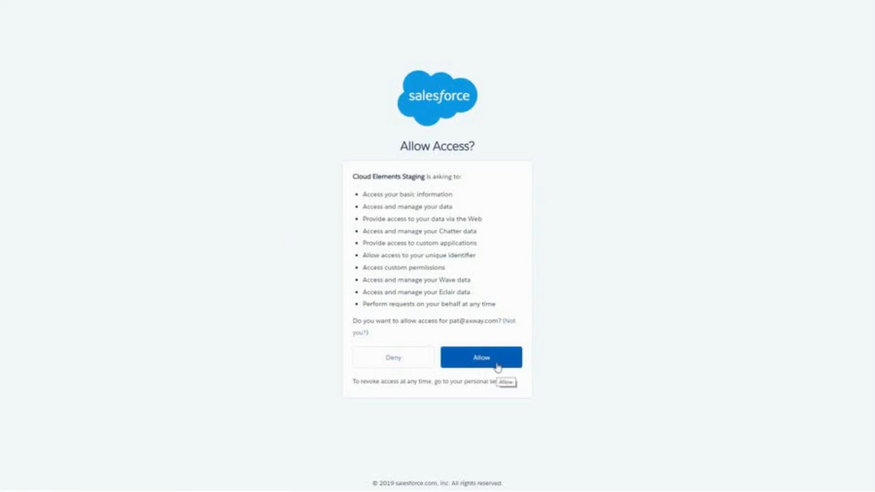
click(497, 367)
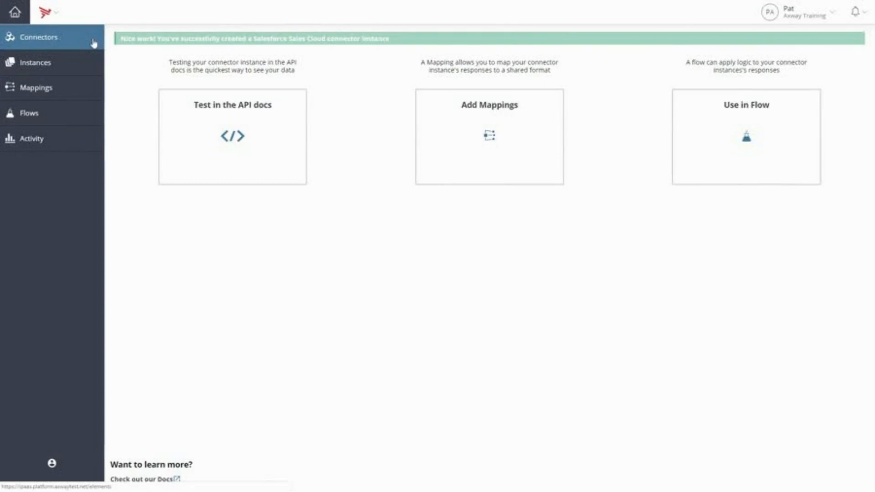
Return to the connector catalog, search for "slack" and start authenticating the Slack connector.
click(92, 44)
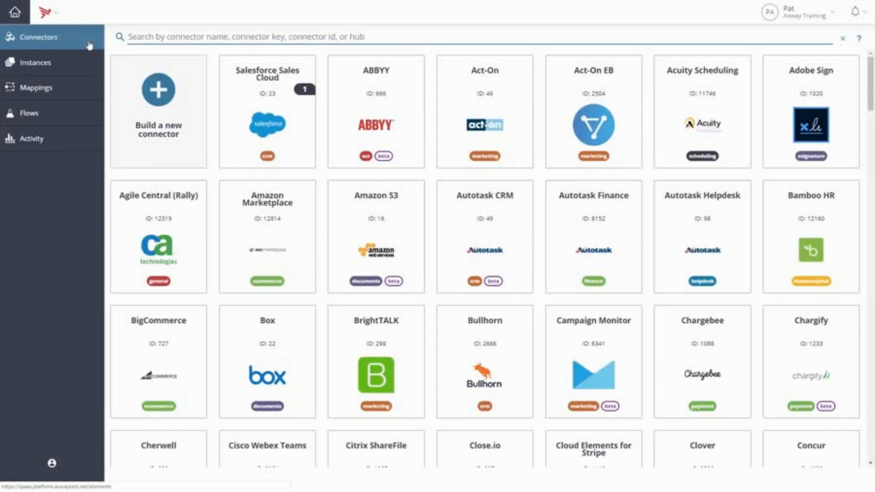
text(slack)
mouse_move(264, 73)
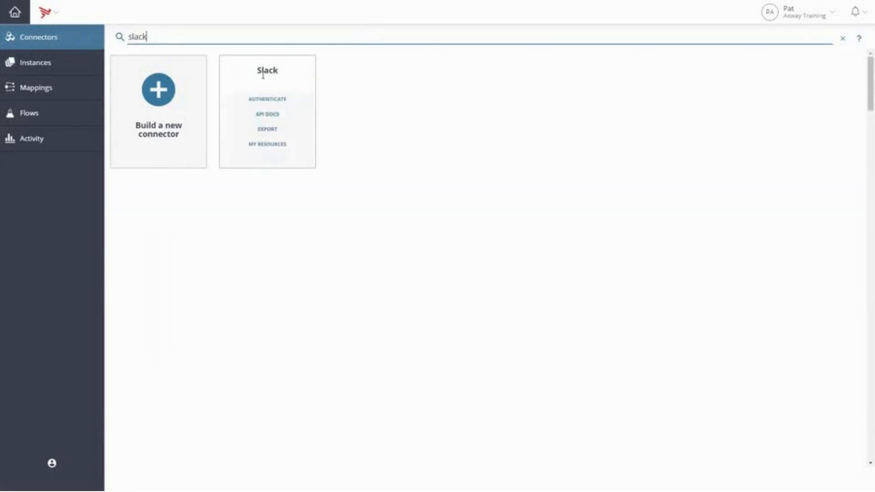
click(277, 100)
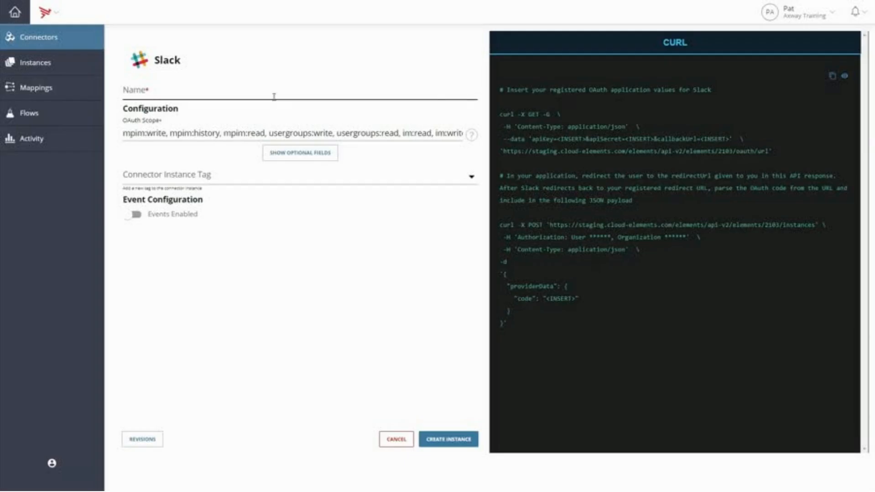
Name the Slack connector instance "My Slack account on company workspace".
click(274, 96)
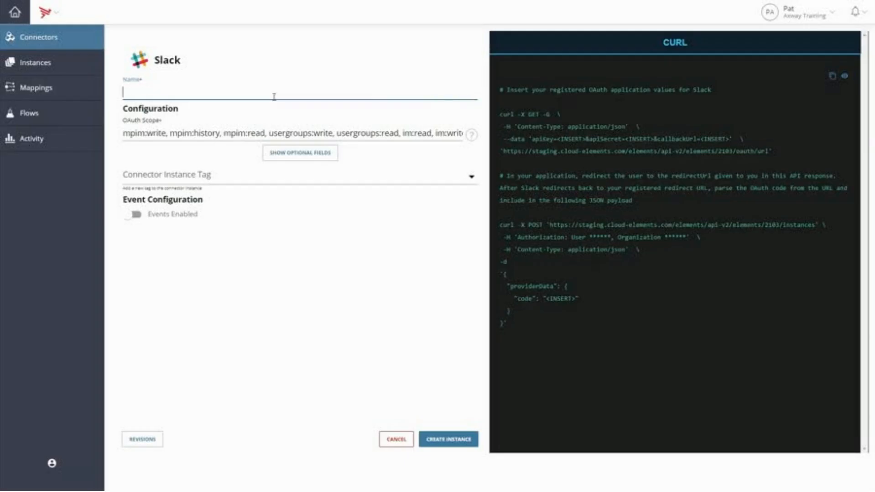
text(My Slack accoun)
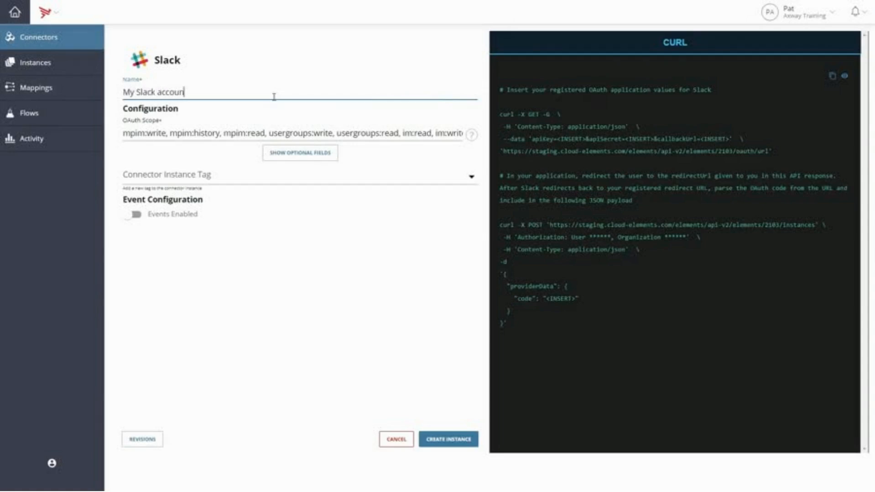
text(t on company workspace)
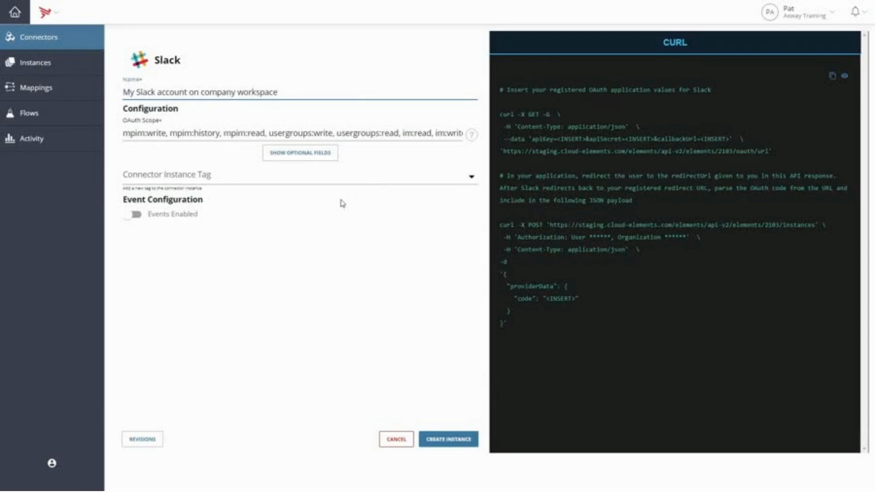
Create the Slack instance and sign in to the axwaytraining workspace with the prefilled credentials.
click(461, 441)
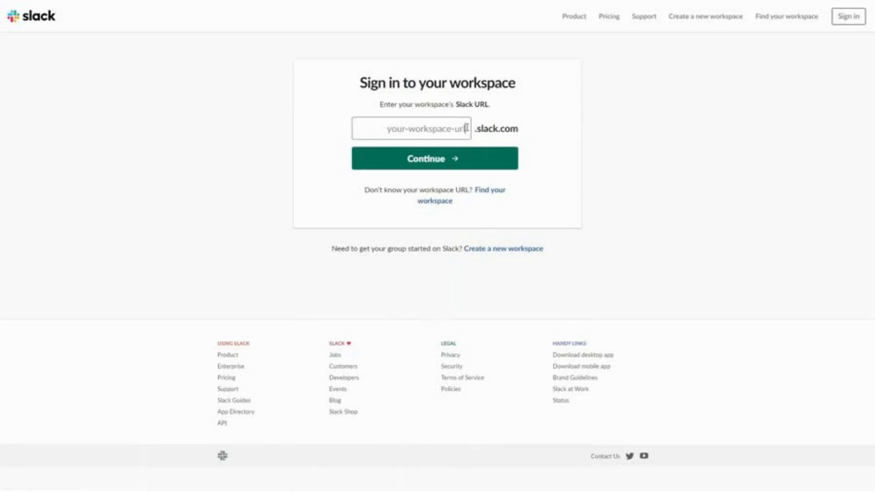
text(axwaytrainin)
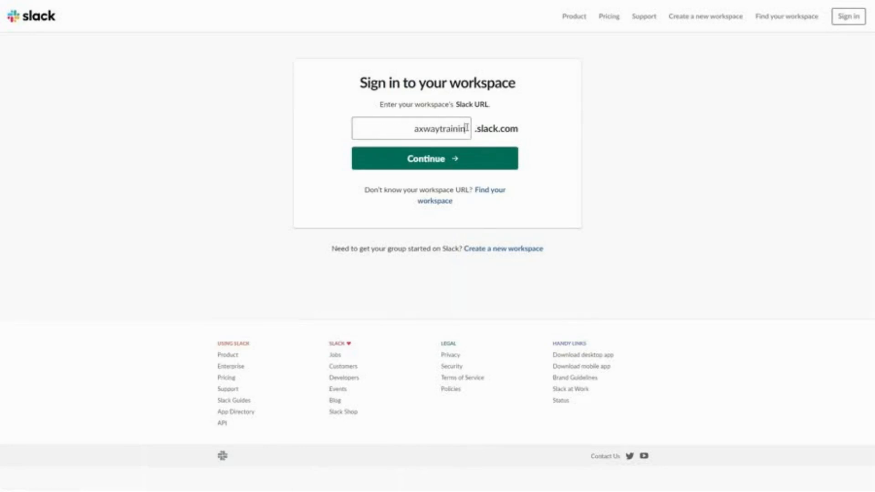
text(g)
click(474, 159)
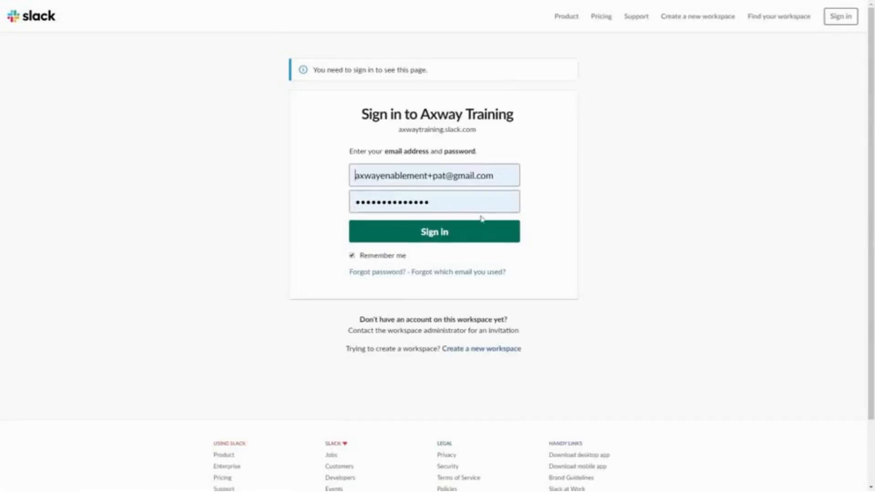
click(480, 234)
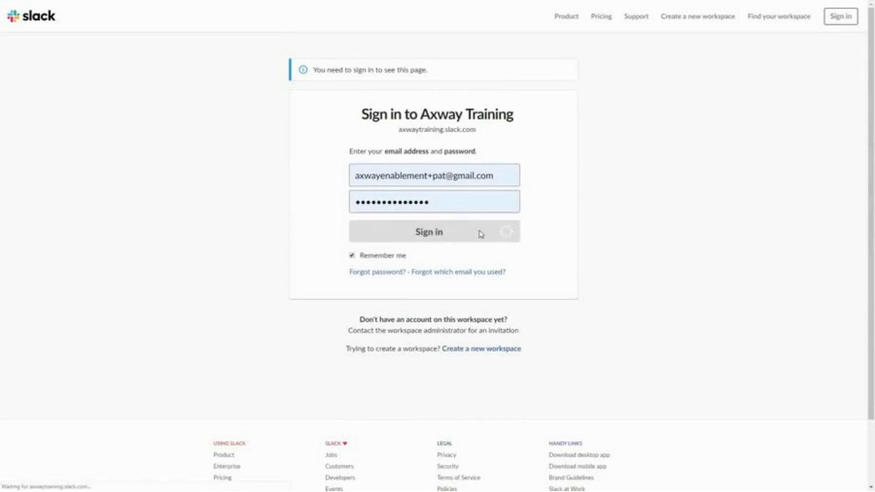
Authorize Cloud Elements (v2) to access the Axway Training Slack workspace.
scroll(777, 260, down, 2)
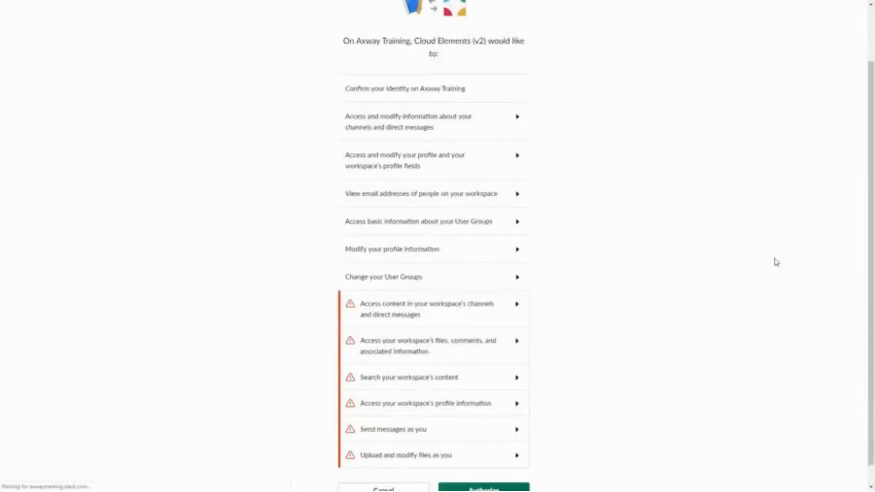
scroll(777, 262, down, 1)
click(521, 472)
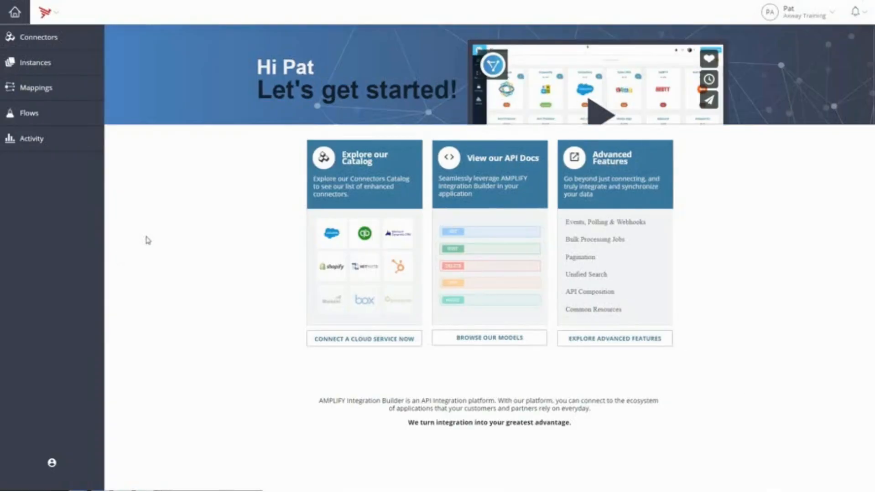
Start a new instance of the "Salesforce lead to Slack notification (cloud to cloud)" flow template.
click(86, 114)
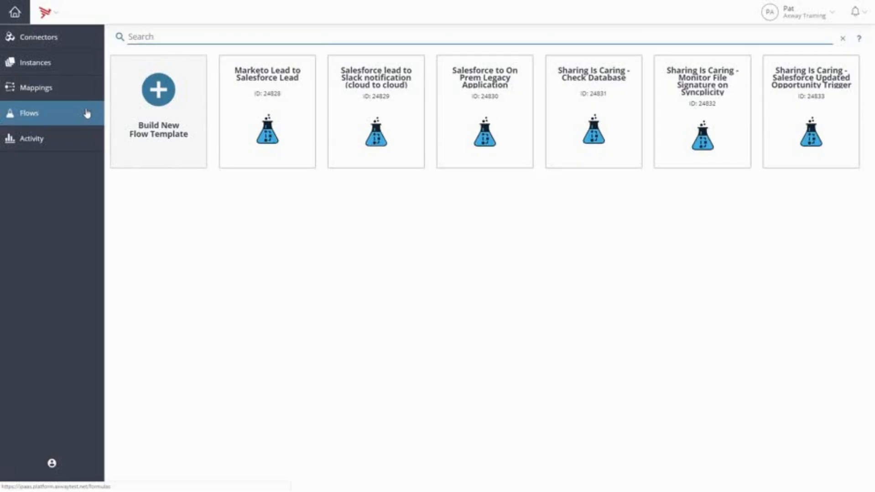
mouse_move(387, 99)
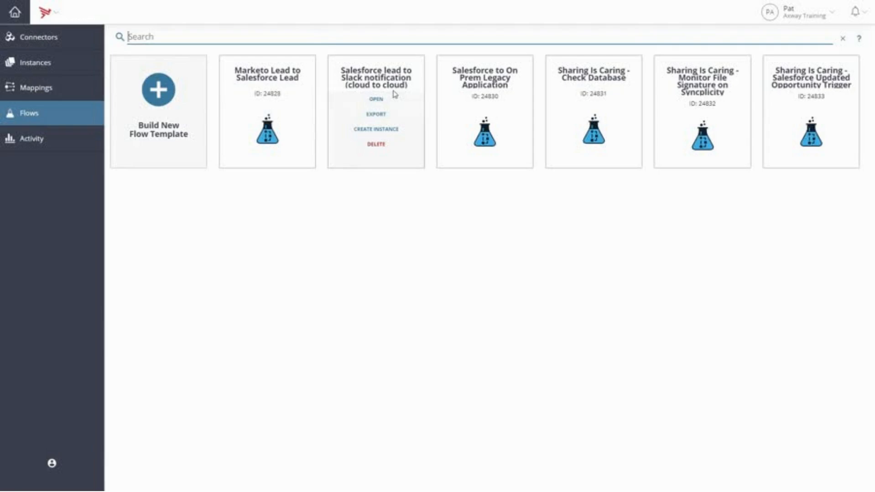
click(401, 130)
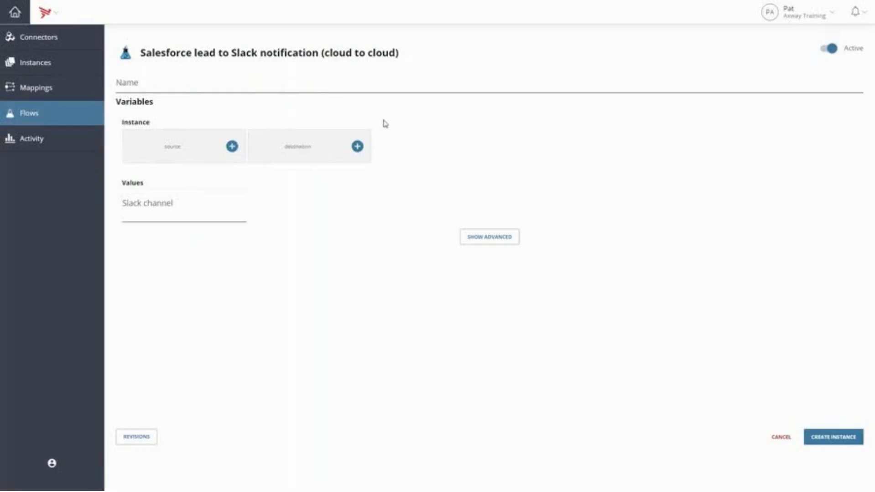
Name the flow instance "My corporate Salesforce to slack".
click(354, 84)
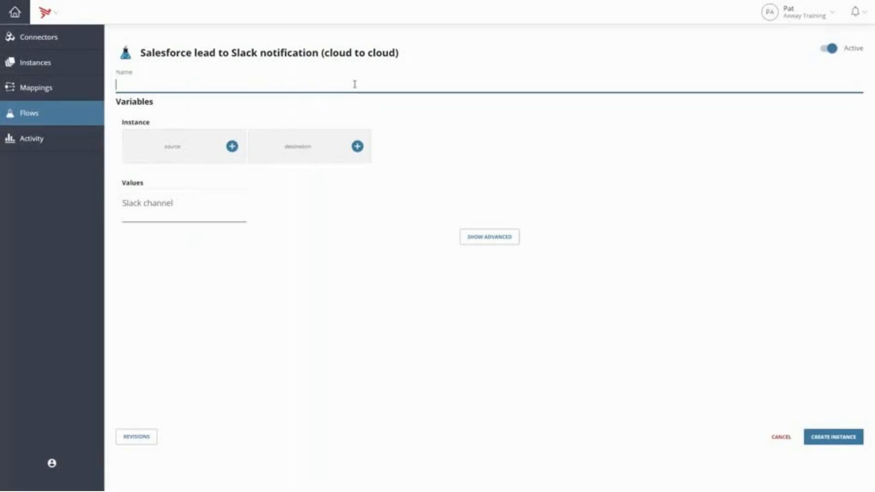
text(My corporate Salesfor)
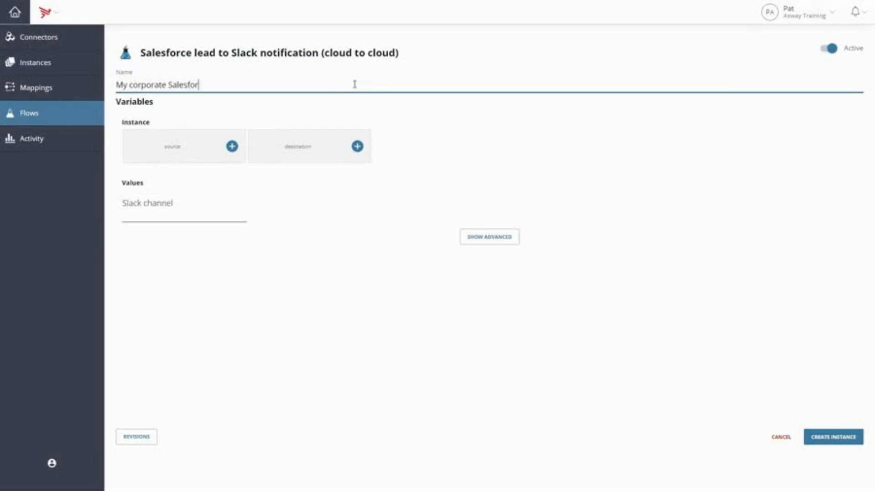
text(ce to slack)
Assign "My corporate Salesforce account" as the flow's source and "My Slack account on company workspace" as its destination.
click(231, 146)
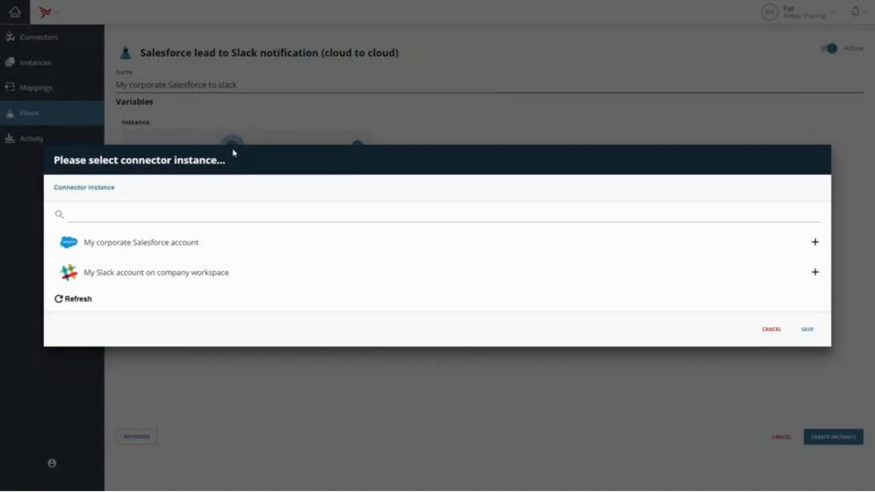
click(221, 247)
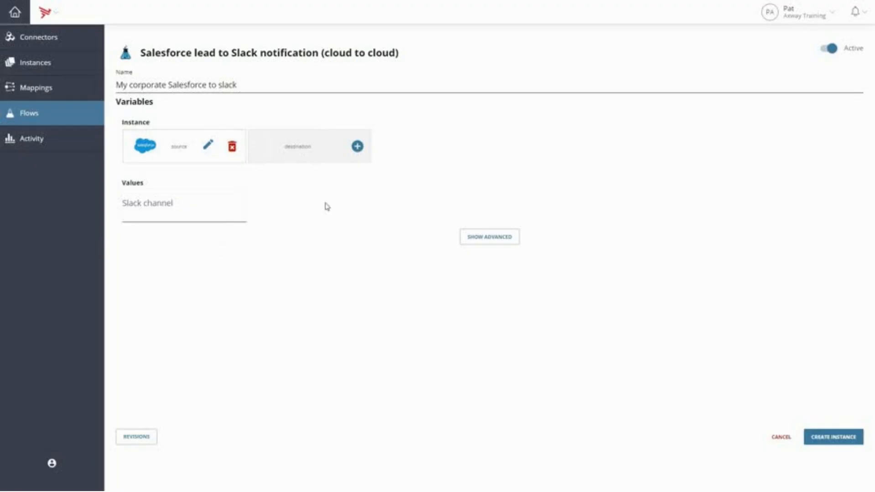
click(357, 148)
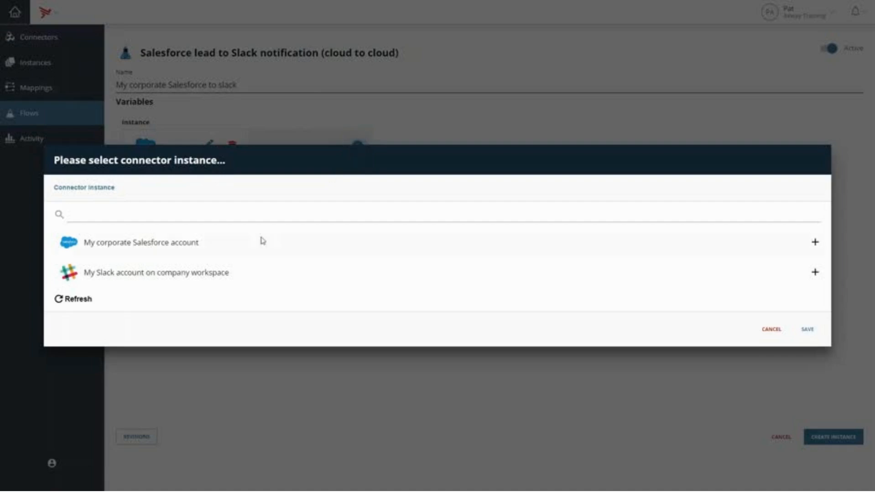
click(237, 275)
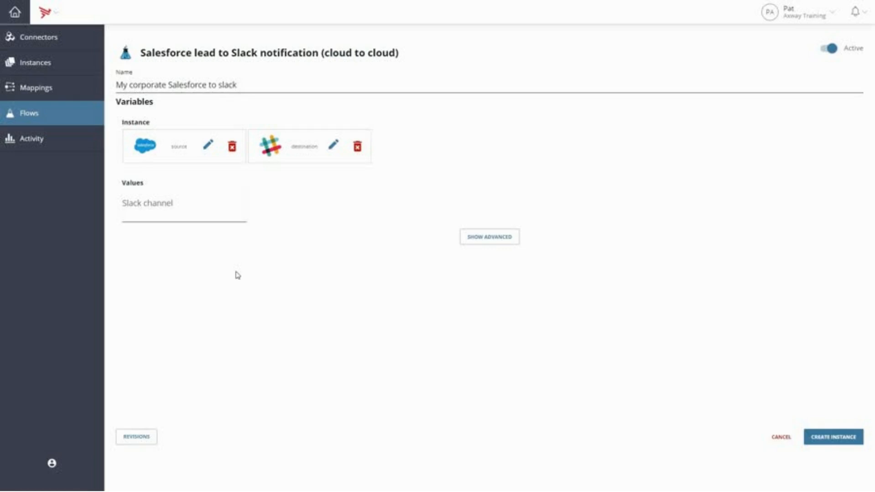
Set the Slack channel value to new_leads and create the flow instance.
click(203, 209)
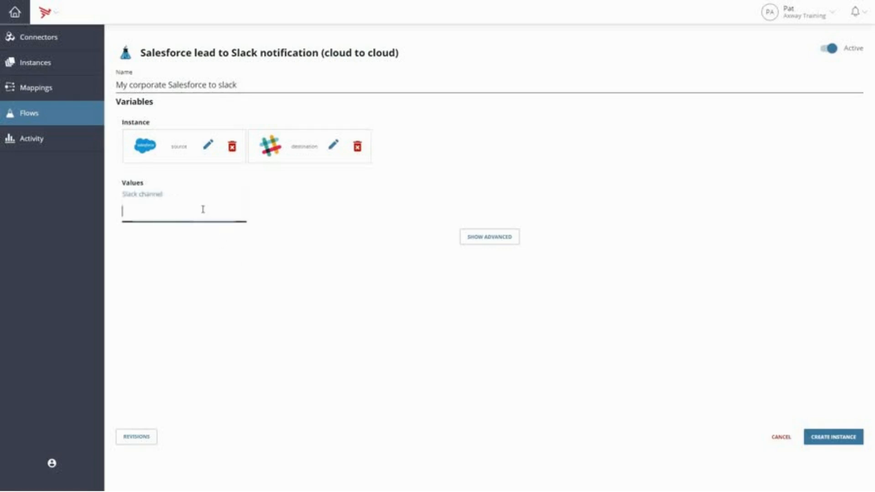
text(new_)
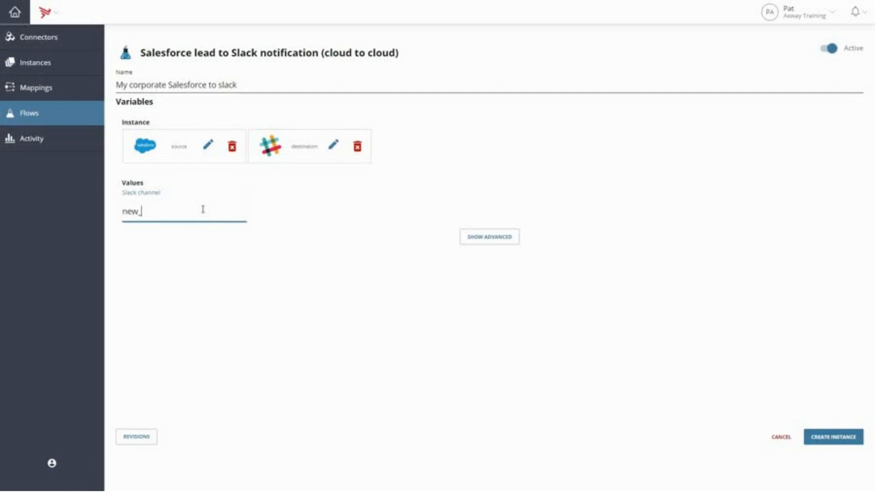
text(leads)
click(822, 443)
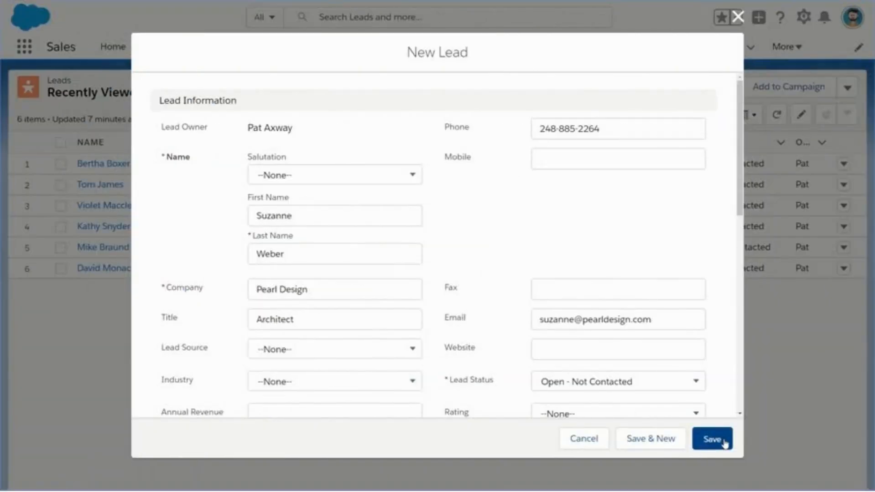
In Salesforce, save the new lead for the architect at Pearl Design.
click(724, 441)
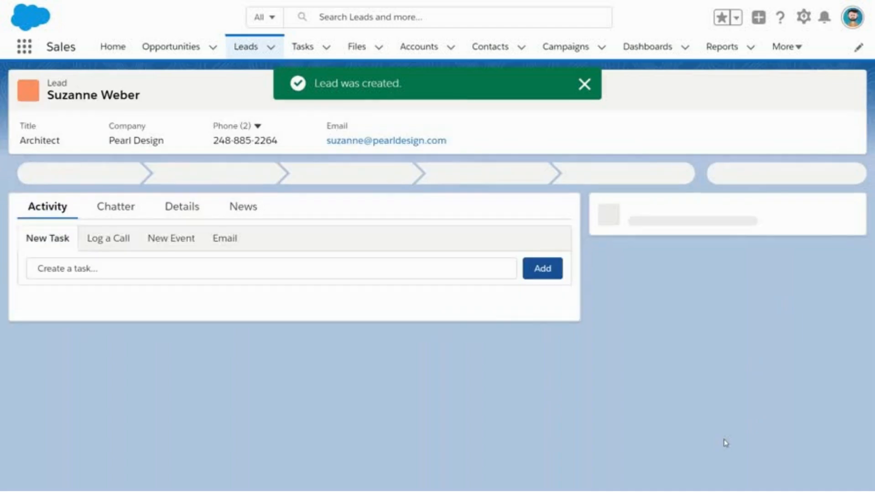